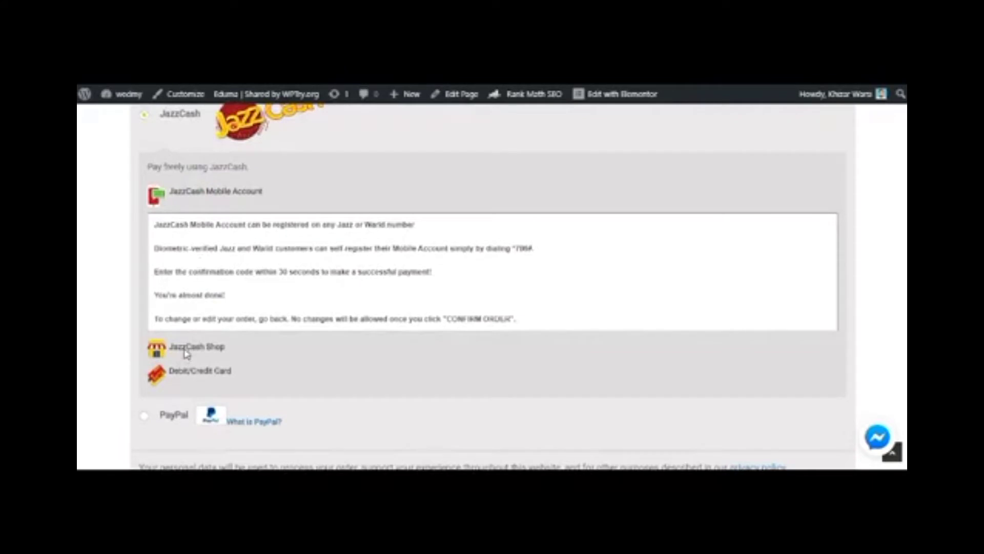
View JazzCash's Debit/Credit Card payment details at checkout, select JazzCash as the payment method and place the order
{"action": "scroll", "coordinate": [186, 353], "scroll_direction": "down", "scroll_amount": 2}
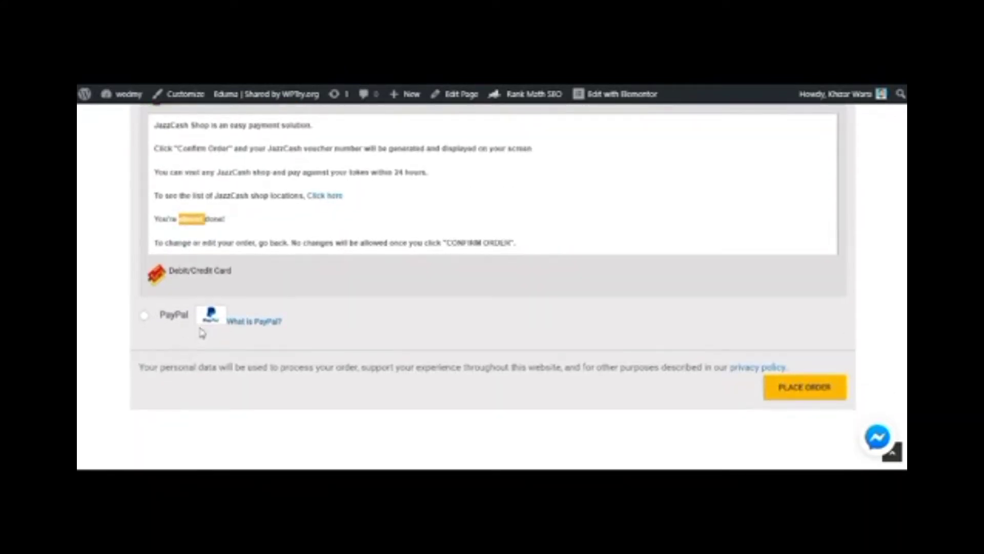
{"action": "left_click", "coordinate": [192, 272]}
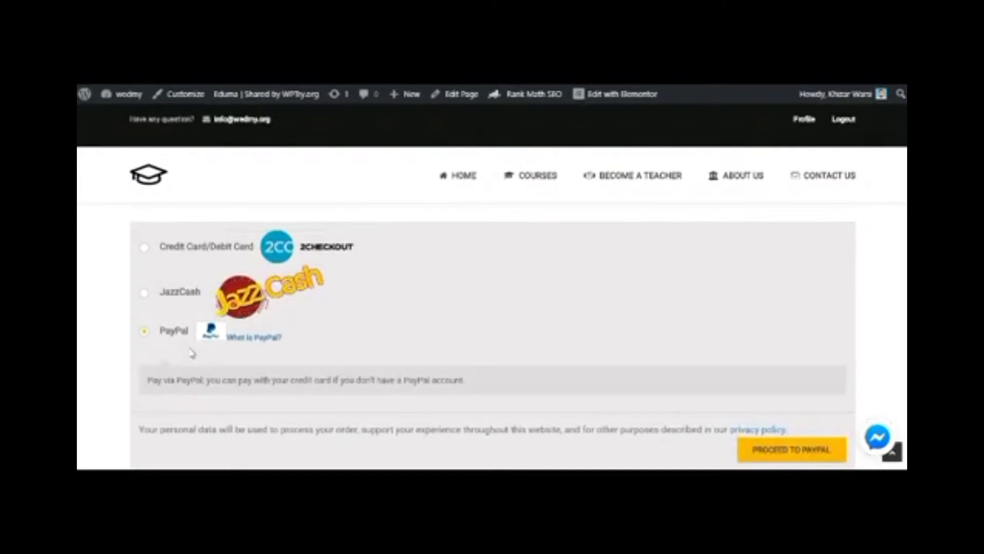
{"action": "left_click", "coordinate": [152, 292]}
{"action": "scroll", "coordinate": [168, 314], "scroll_direction": "down", "scroll_amount": 3}
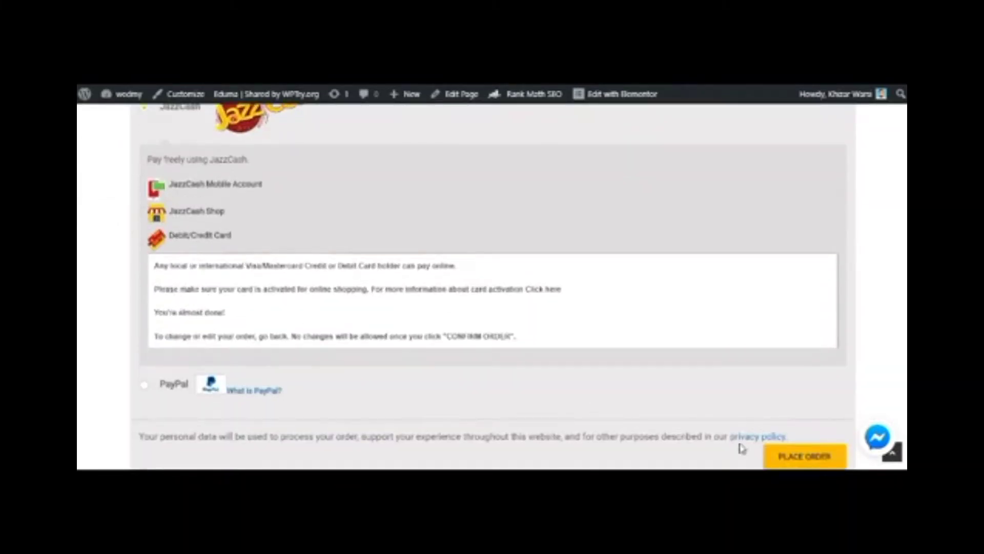
{"action": "left_click", "coordinate": [796, 465]}
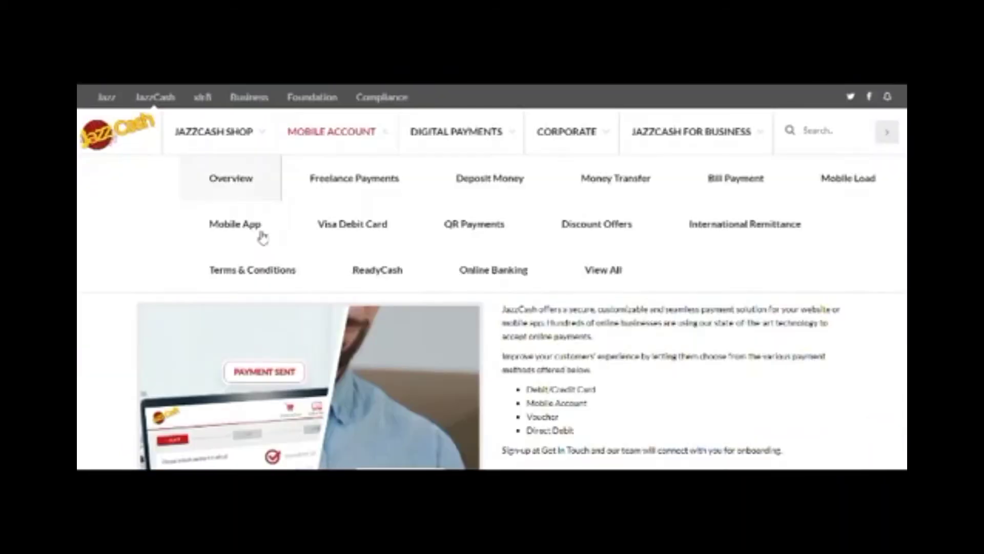
Look through JazzCash's Online Payment Gateway page and open its Get In Touch sign-up form
{"action": "triple_click", "coordinate": [242, 276]}
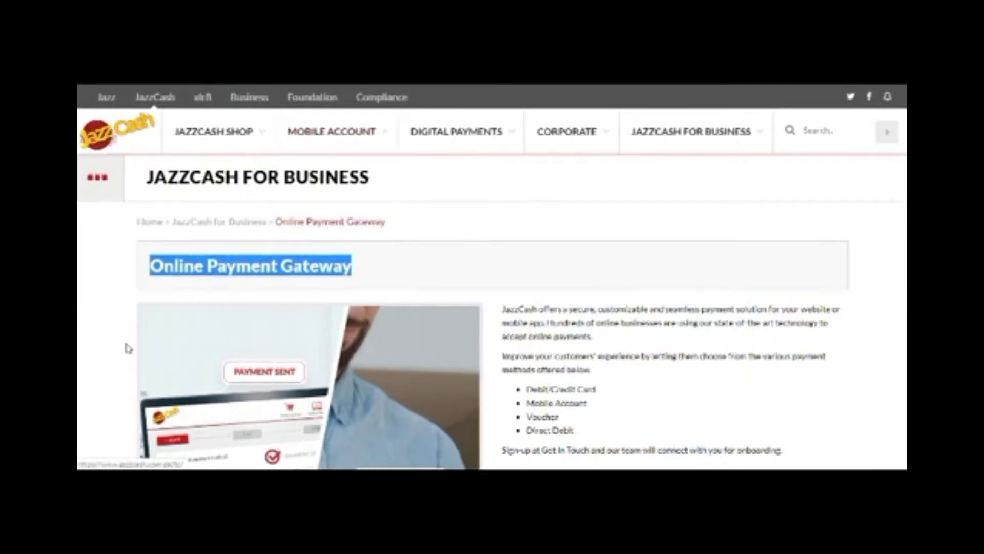
{"action": "left_click", "coordinate": [224, 266]}
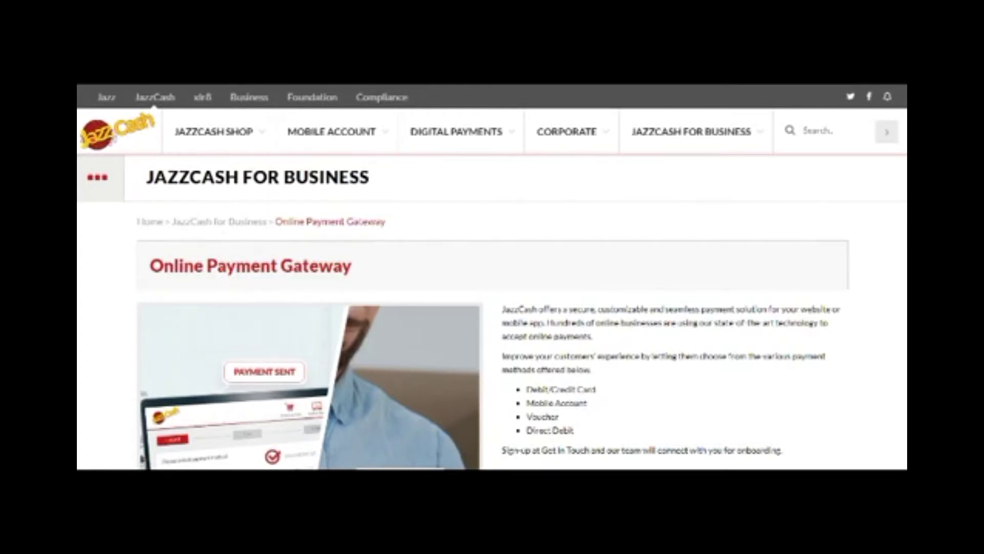
{"action": "scroll", "coordinate": [92, 334], "scroll_direction": "down", "scroll_amount": 3}
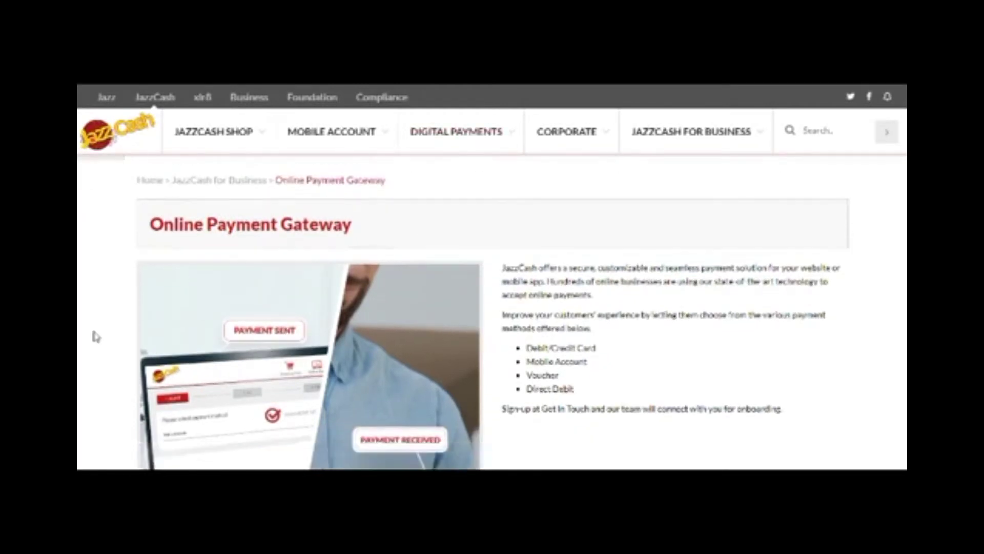
{"action": "scroll", "coordinate": [95, 336], "scroll_direction": "down", "scroll_amount": 8}
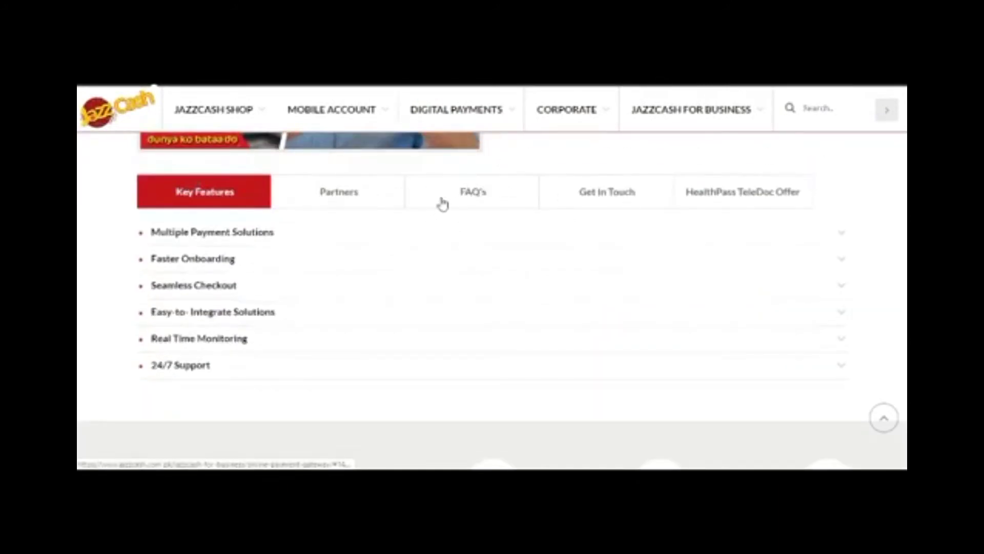
{"action": "left_click", "coordinate": [576, 198]}
{"action": "scroll", "coordinate": [576, 197], "scroll_direction": "down", "scroll_amount": 4}
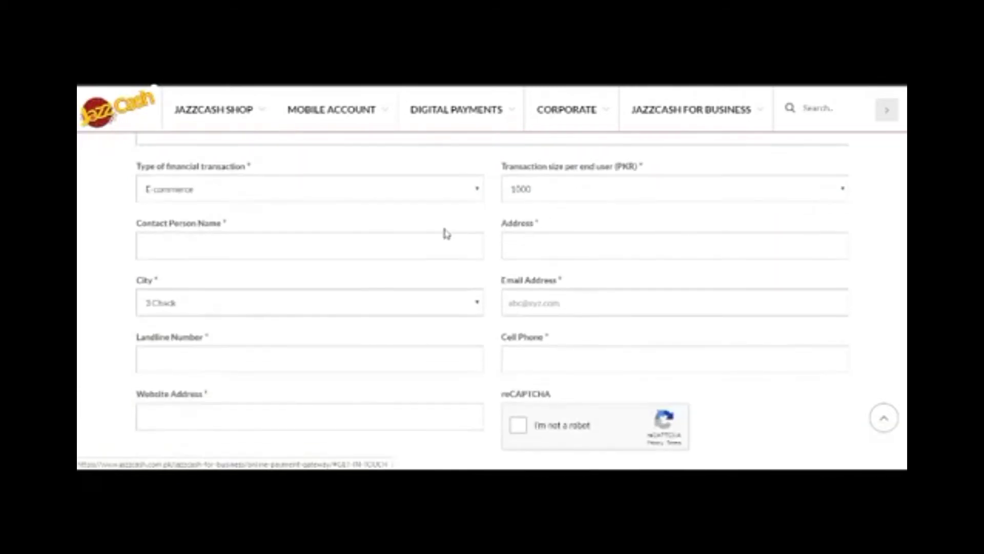
Choose E-commerce as the type of financial transaction and view the options for transaction size per end user
{"action": "left_click", "coordinate": [388, 199]}
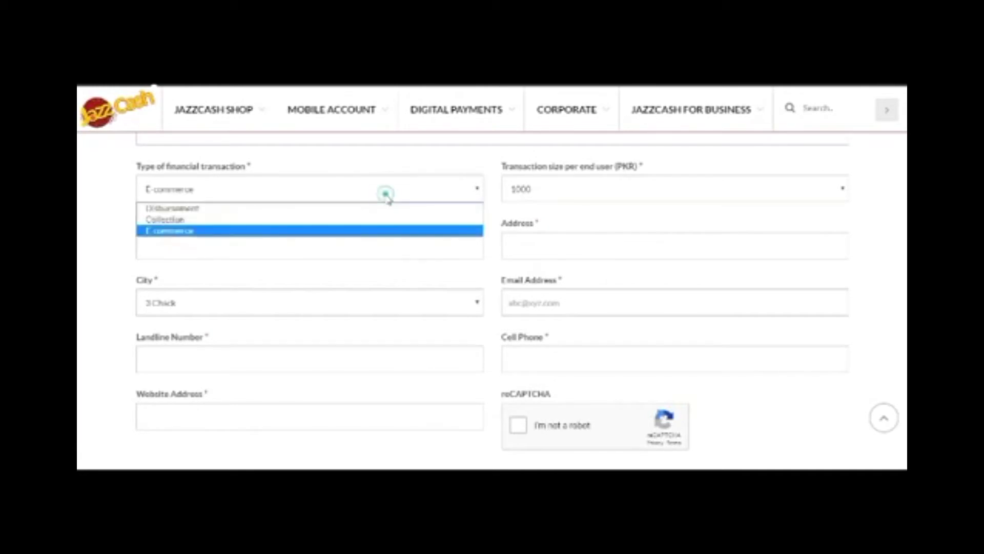
{"action": "left_click", "coordinate": [372, 237]}
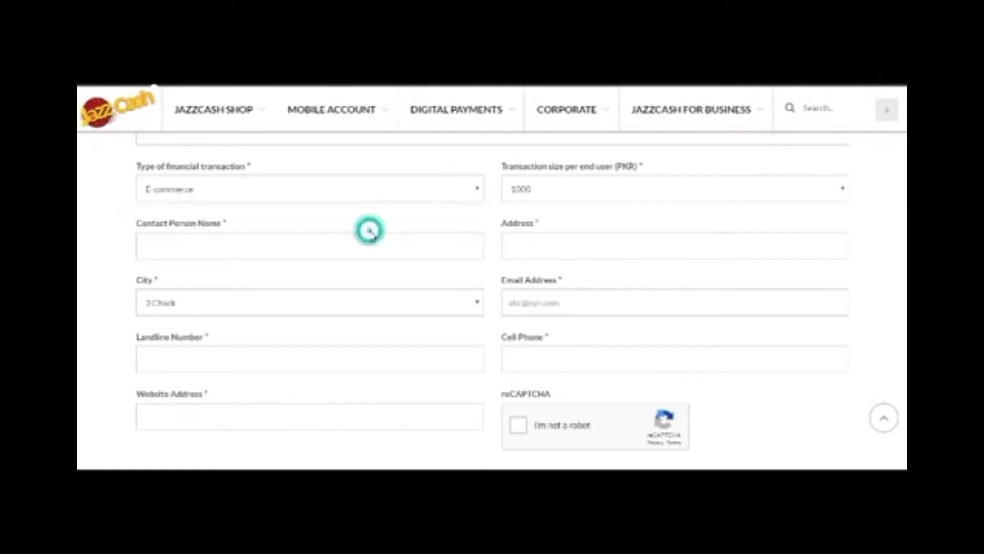
{"action": "left_click", "coordinate": [545, 193]}
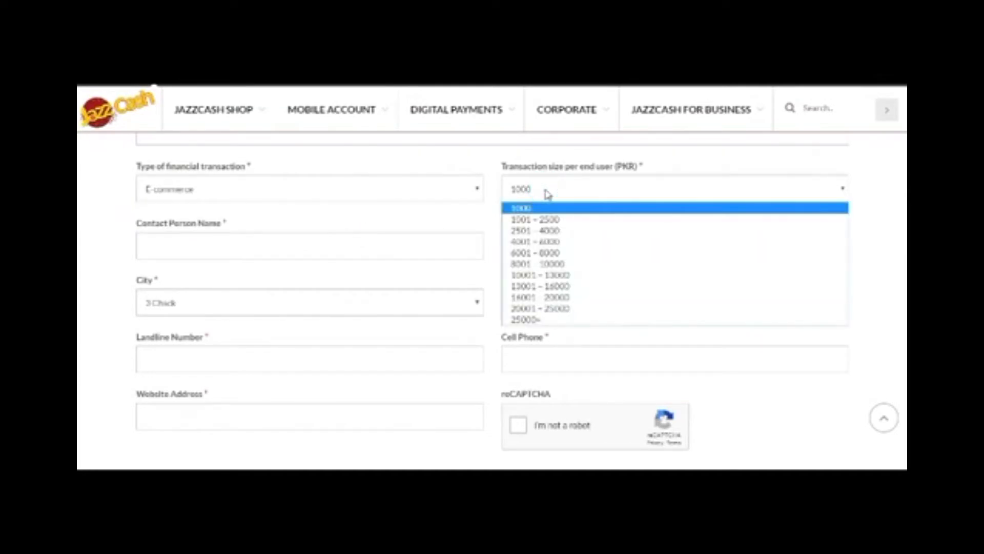
Go through the form's contact person, address, city, email, landline, cell phone and website fields down to its submission control
{"action": "left_click", "coordinate": [399, 253]}
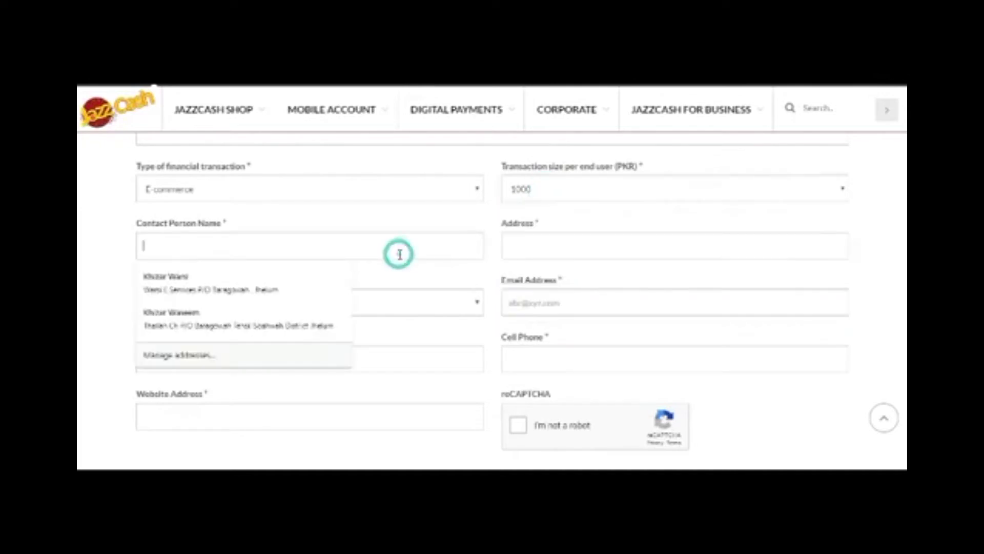
{"action": "left_click", "coordinate": [566, 246]}
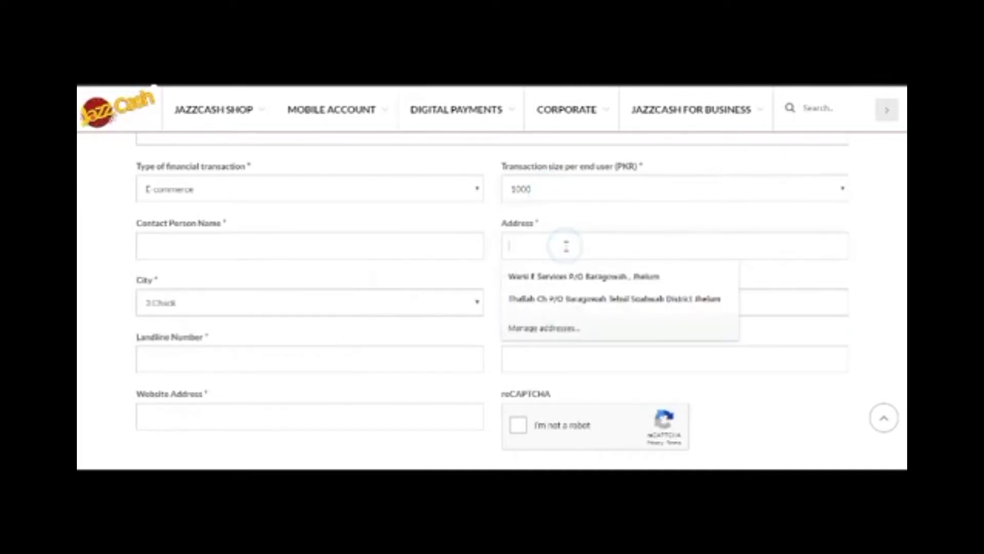
{"action": "left_click", "coordinate": [413, 301]}
{"action": "left_click", "coordinate": [415, 330]}
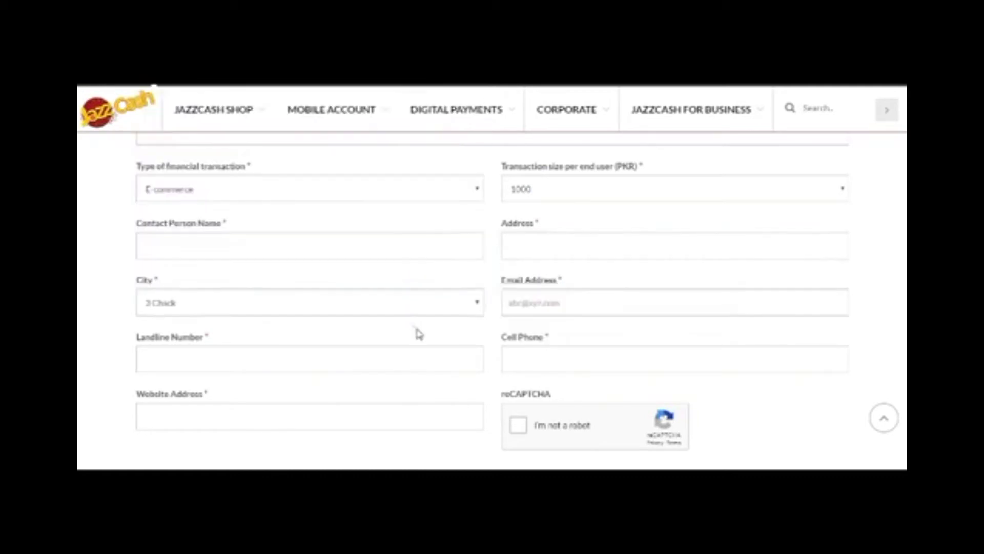
{"action": "left_click", "coordinate": [618, 301]}
{"action": "left_click", "coordinate": [319, 361]}
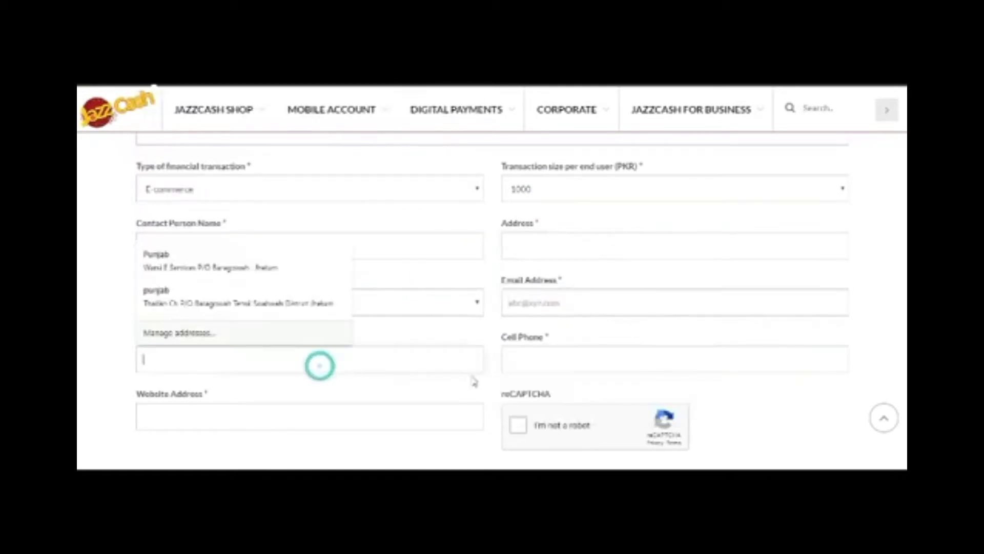
{"action": "left_click", "coordinate": [508, 362]}
{"action": "left_click", "coordinate": [385, 414]}
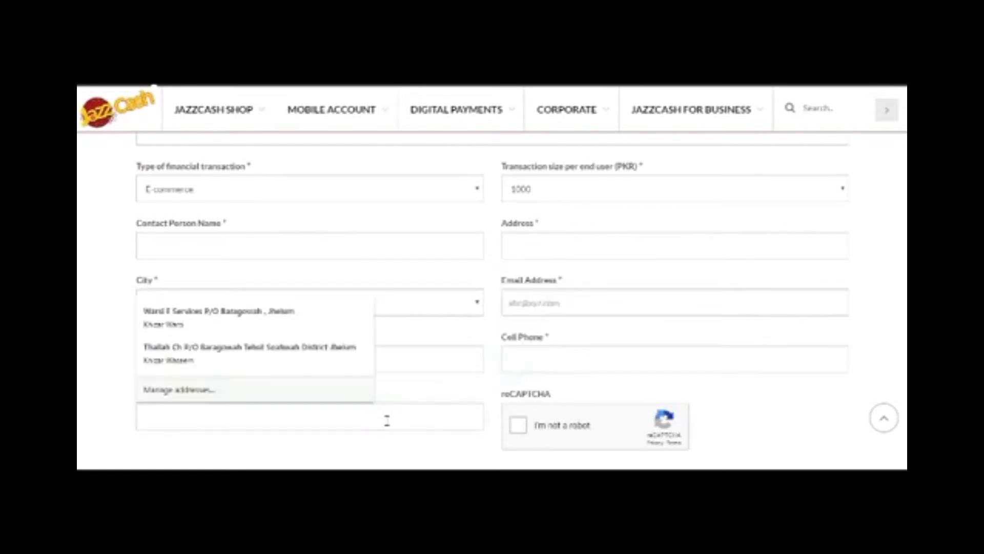
{"action": "left_click", "coordinate": [397, 444]}
{"action": "scroll", "coordinate": [397, 444], "scroll_direction": "down", "scroll_amount": 2}
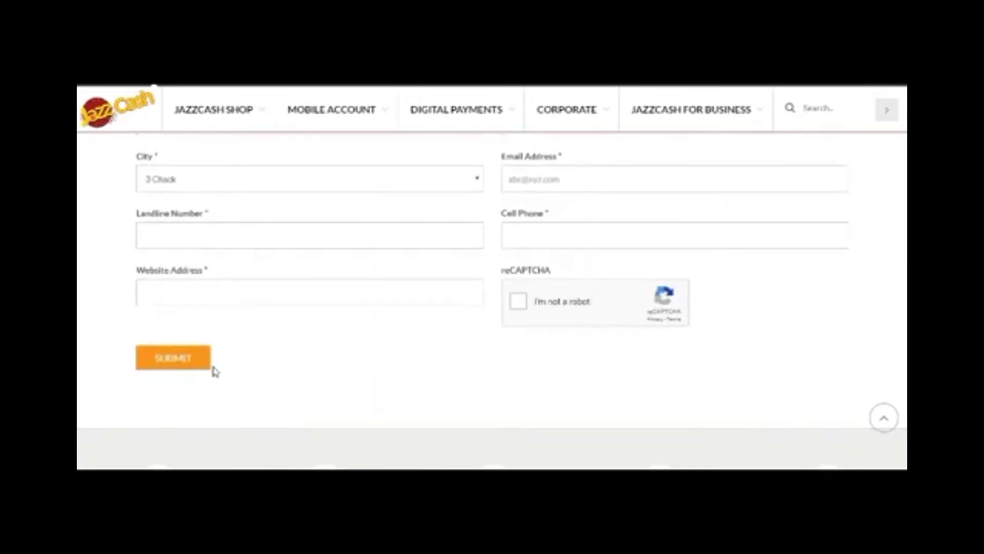
{"action": "left_click", "coordinate": [204, 371]}
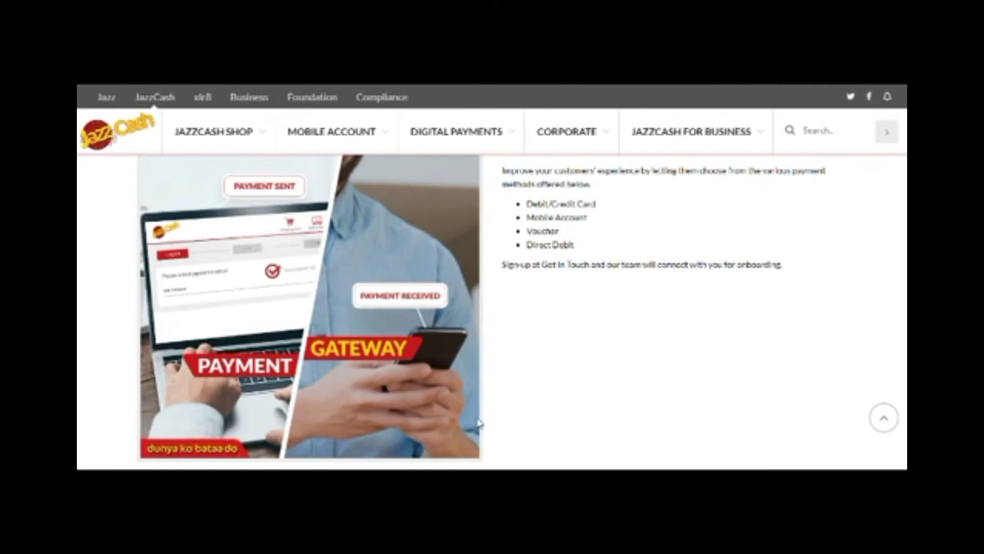
Switch to the Client Information document in Word and examine the organization's name, postal address and NTN number fields
{"action": "key", "text": "alt+Tab"}
{"action": "key", "text": "alt+Tab"}
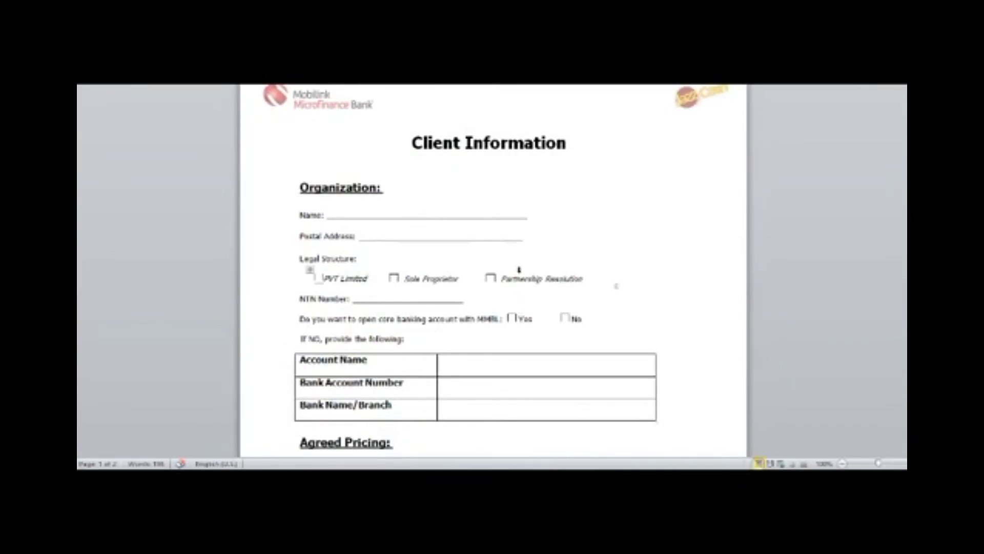
{"action": "scroll", "coordinate": [519, 277], "scroll_direction": "down", "scroll_amount": 14}
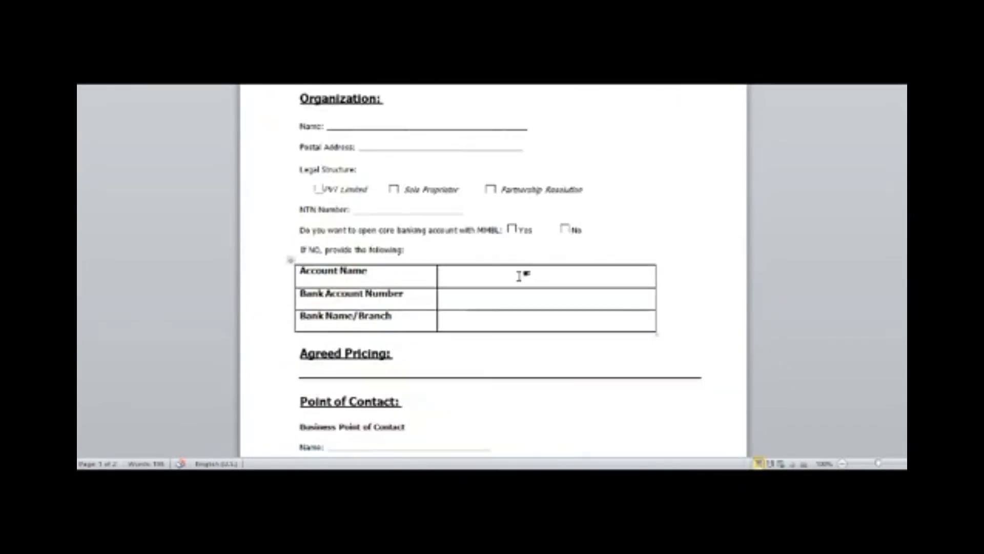
{"action": "scroll", "coordinate": [519, 281], "scroll_direction": "up", "scroll_amount": 14}
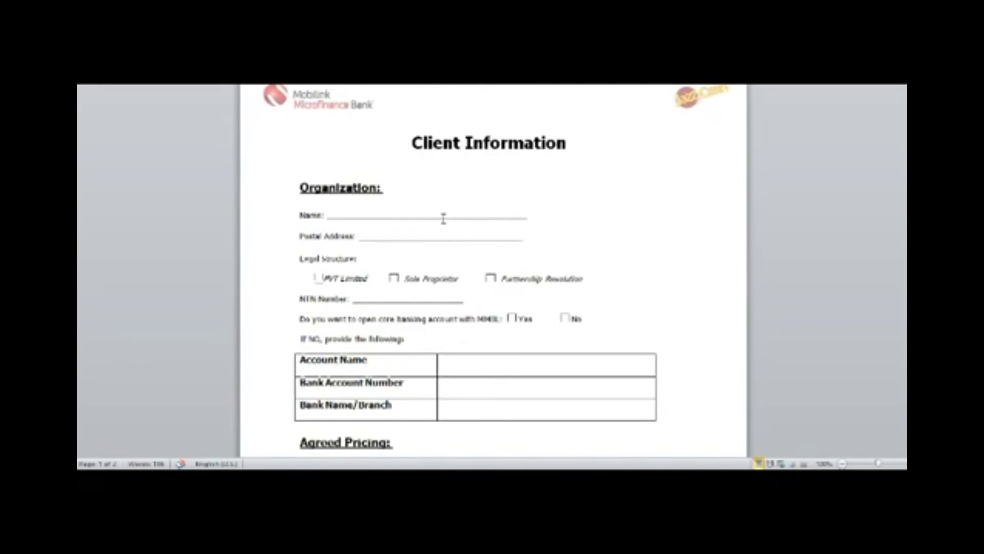
{"action": "double_click", "coordinate": [443, 218]}
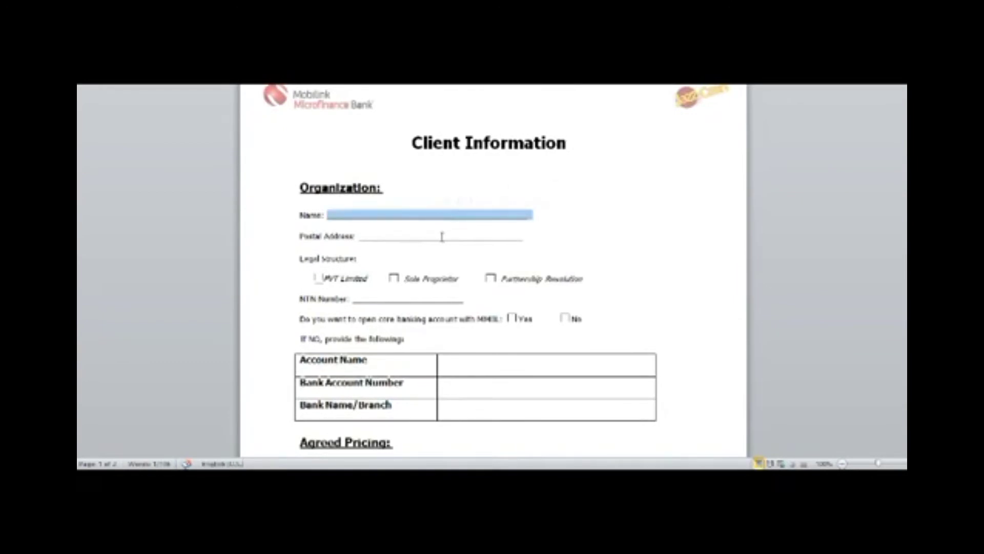
{"action": "left_click", "coordinate": [441, 236]}
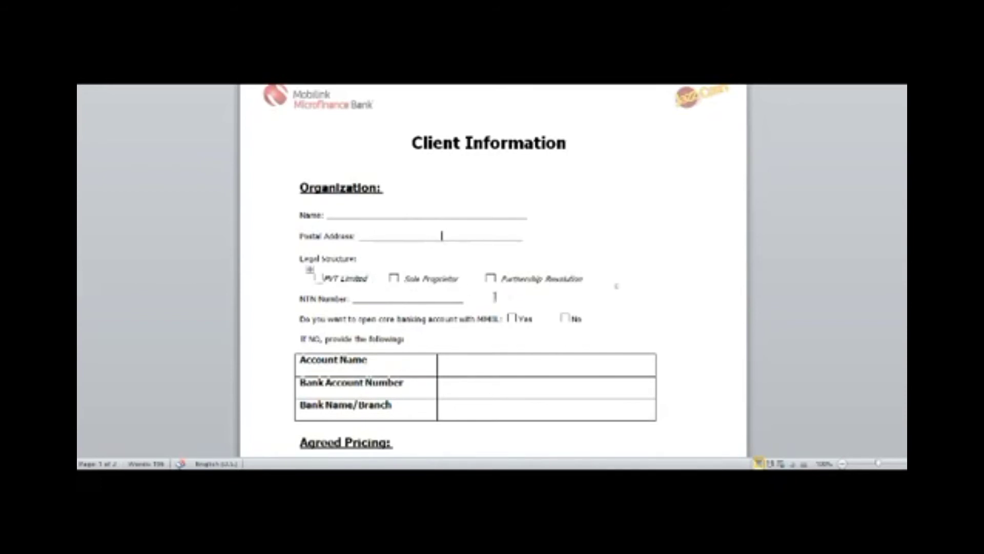
{"action": "left_click", "coordinate": [393, 298]}
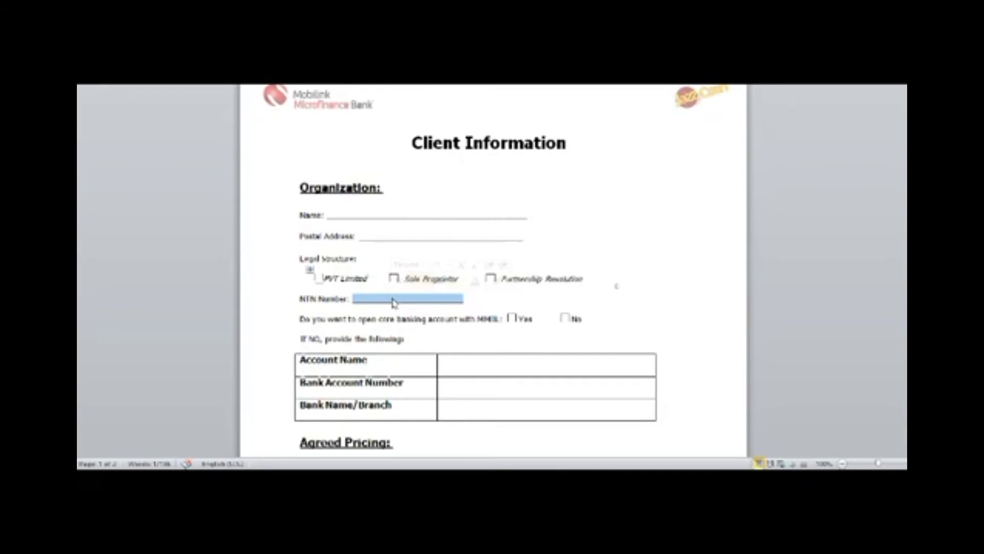
Examine the Yes and No choices for an MMBL core banking account and the bank account details table
{"action": "scroll", "coordinate": [393, 300], "scroll_direction": "down", "scroll_amount": 1}
{"action": "left_click", "coordinate": [512, 289]}
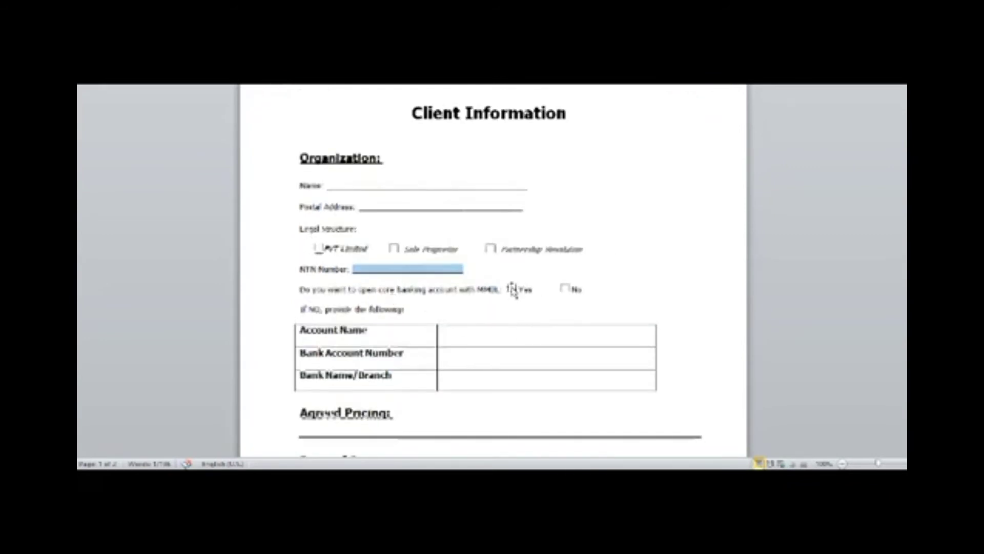
{"action": "left_click", "coordinate": [566, 290]}
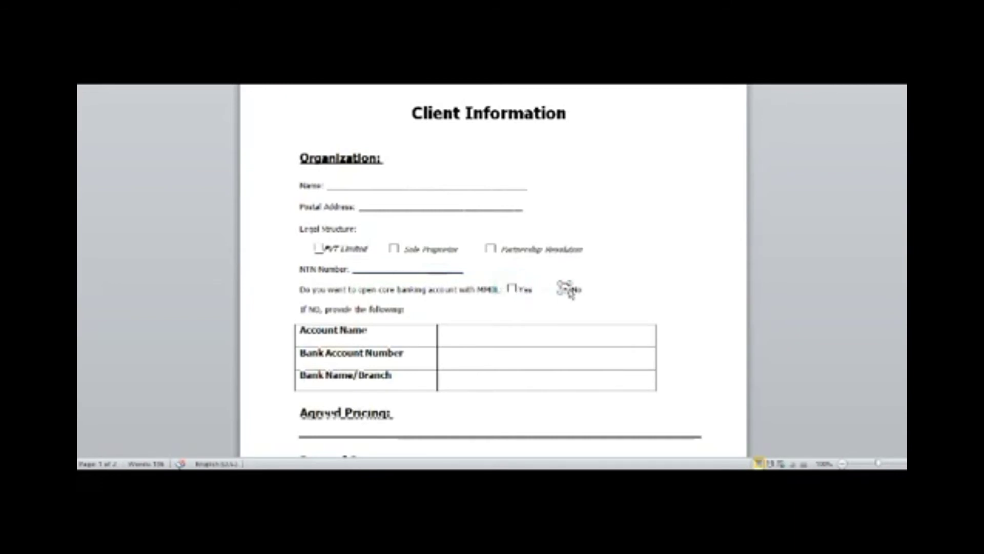
{"action": "left_click", "coordinate": [566, 355]}
{"action": "left_click", "coordinate": [564, 383]}
Review the Point of Contact section, highlighting the business contact fields down to the Finance Point of Contact heading
{"action": "scroll", "coordinate": [563, 385], "scroll_direction": "down", "scroll_amount": 3}
{"action": "scroll", "coordinate": [552, 363], "scroll_direction": "down", "scroll_amount": 4}
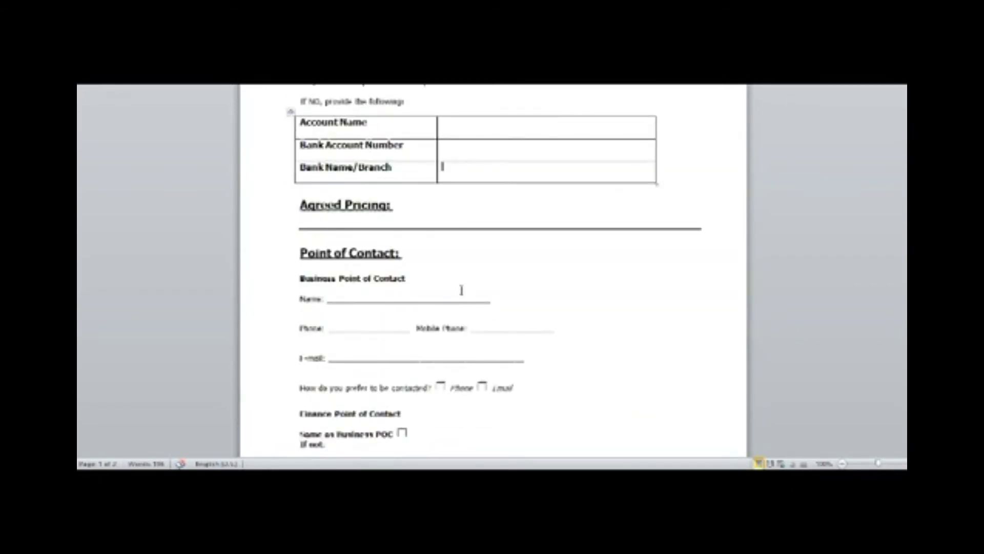
{"action": "left_click_drag", "start_coordinate": [461, 281], "coordinate": [494, 417]}
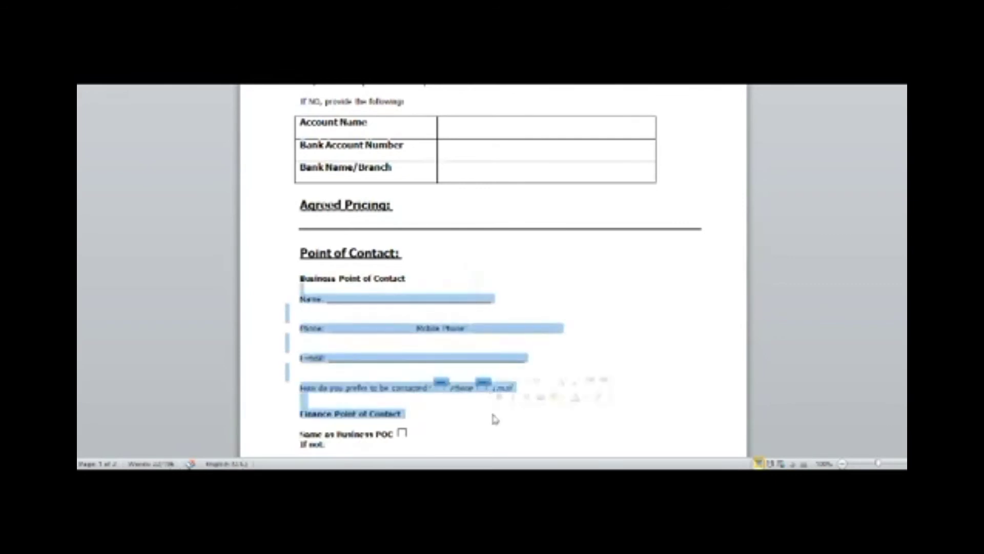
{"action": "scroll", "coordinate": [458, 406], "scroll_direction": "down", "scroll_amount": 15}
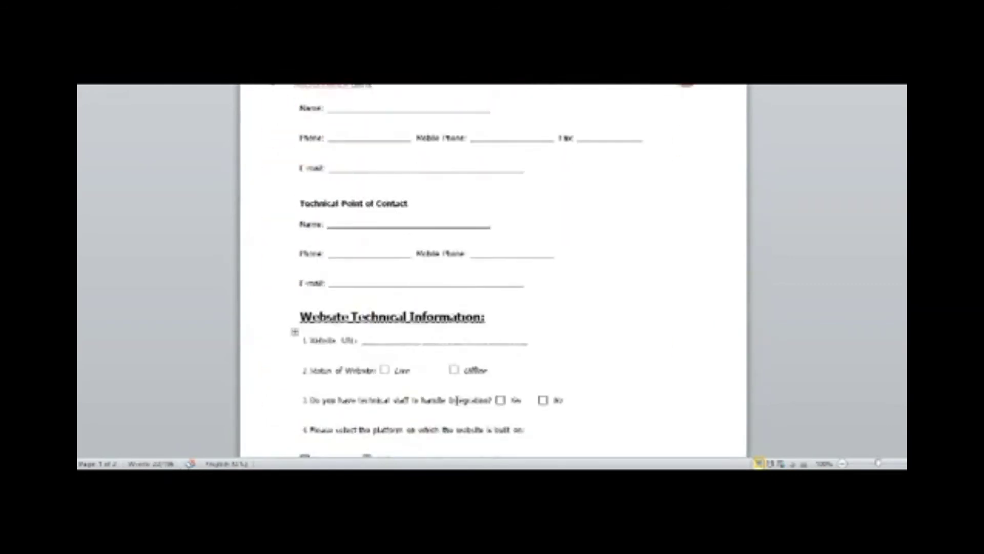
Examine the Website Technical Information questions on website URL, live status, platform and installed shopping cart
{"action": "triple_click", "coordinate": [418, 251]}
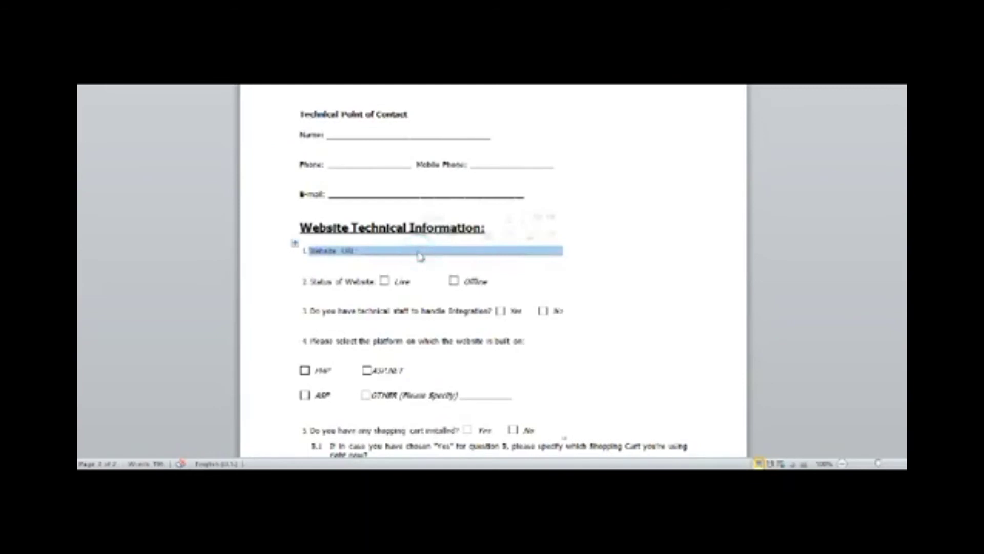
{"action": "left_click", "coordinate": [384, 281]}
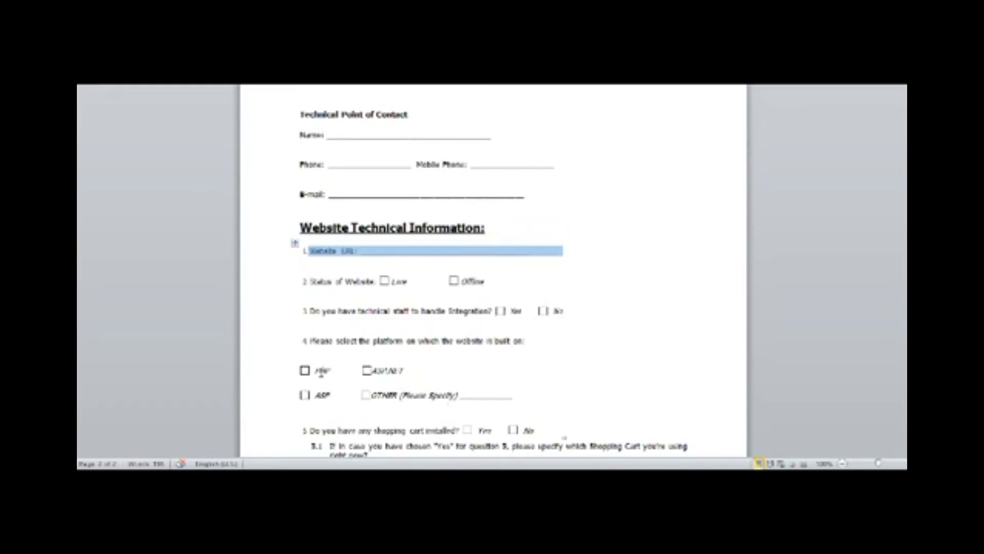
{"action": "left_click", "coordinate": [306, 340]}
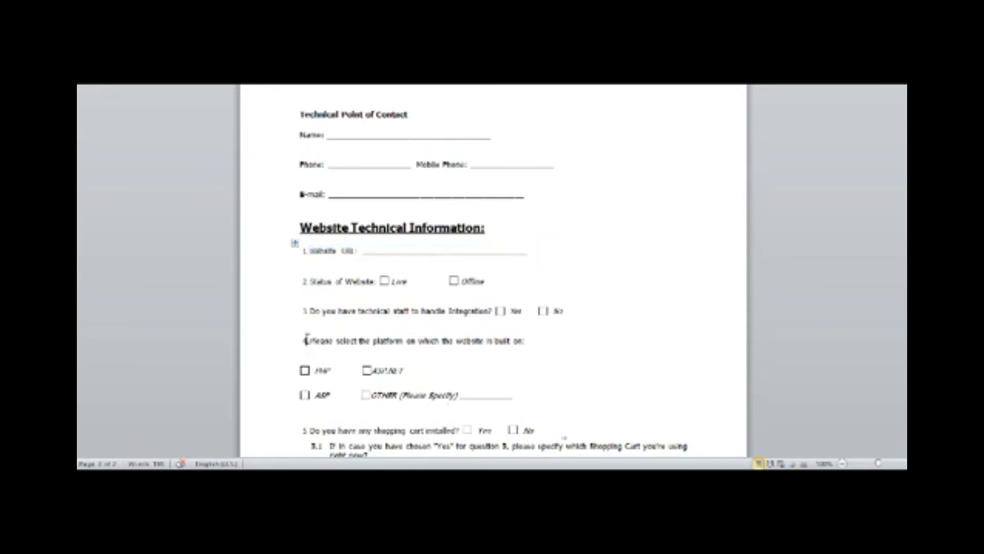
{"action": "left_click", "coordinate": [481, 399]}
{"action": "left_click", "coordinate": [482, 400]}
{"action": "scroll", "coordinate": [477, 397], "scroll_direction": "down", "scroll_amount": 3}
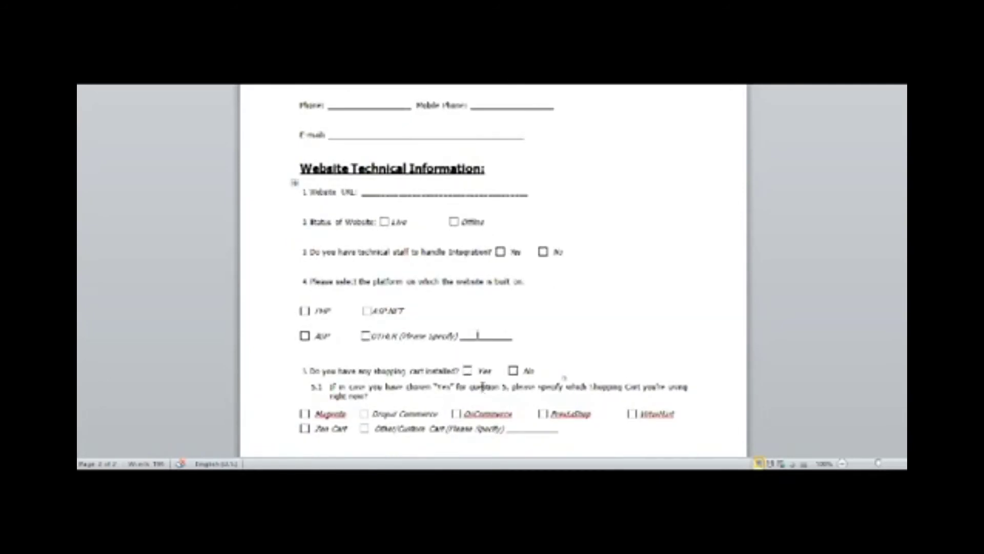
{"action": "scroll", "coordinate": [483, 387], "scroll_direction": "down", "scroll_amount": 1}
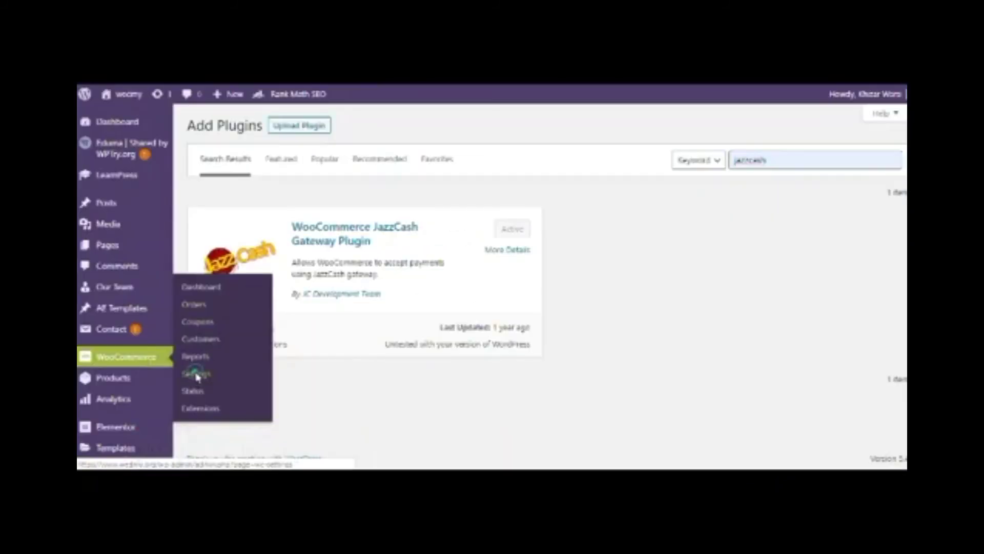
Open the WooCommerce payment settings and bring up the management page of the JazzCash gateway
{"action": "left_click", "coordinate": [197, 376]}
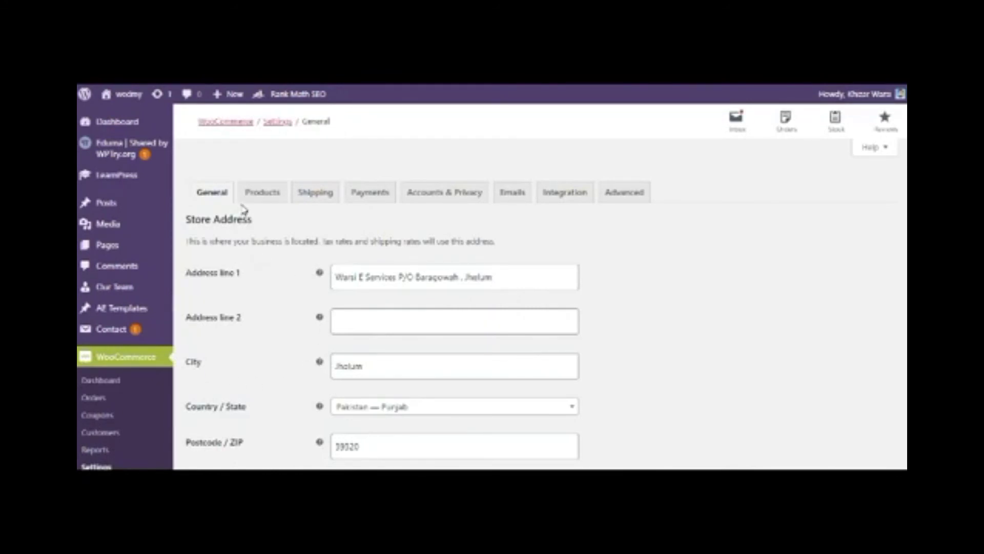
{"action": "left_click", "coordinate": [362, 197]}
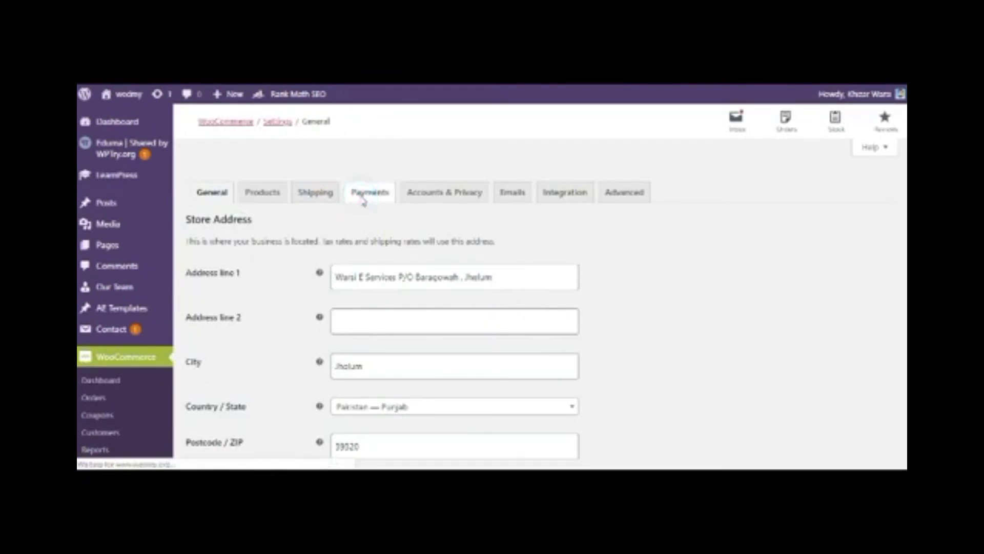
{"action": "scroll", "coordinate": [344, 220], "scroll_direction": "down", "scroll_amount": 3}
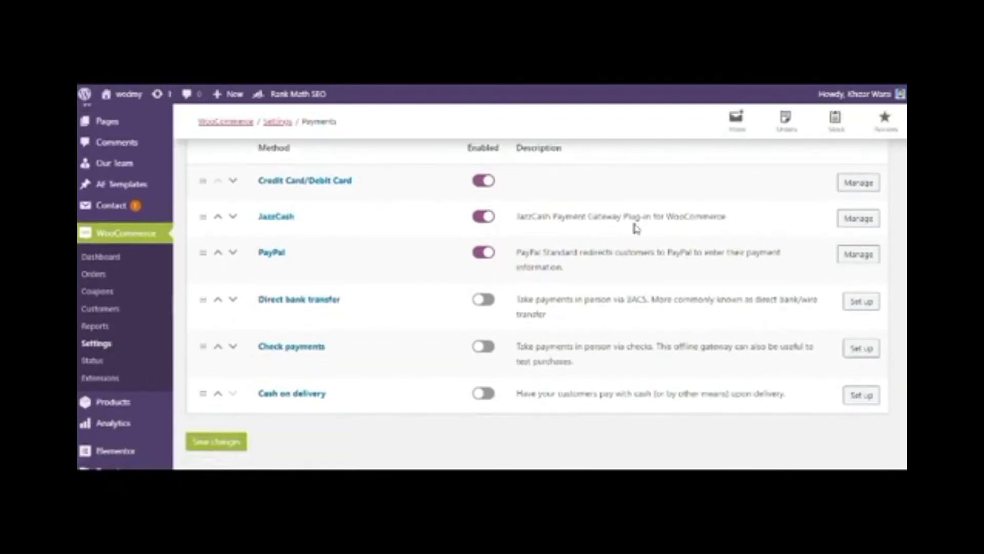
{"action": "left_click", "coordinate": [854, 228]}
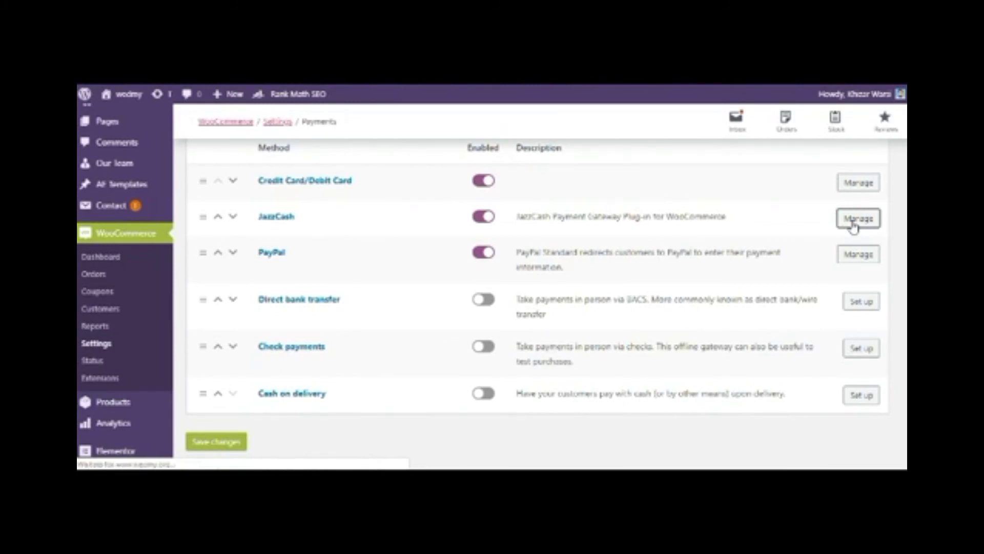
Examine the JazzCash gateway fields, from Merchant ID, Password and Return URL to Integrity Salt, Transaction Post URL, Web services / WSDL and Validate Hash
{"action": "scroll", "coordinate": [723, 330], "scroll_direction": "down", "scroll_amount": 2}
{"action": "scroll", "coordinate": [721, 329], "scroll_direction": "down", "scroll_amount": 4}
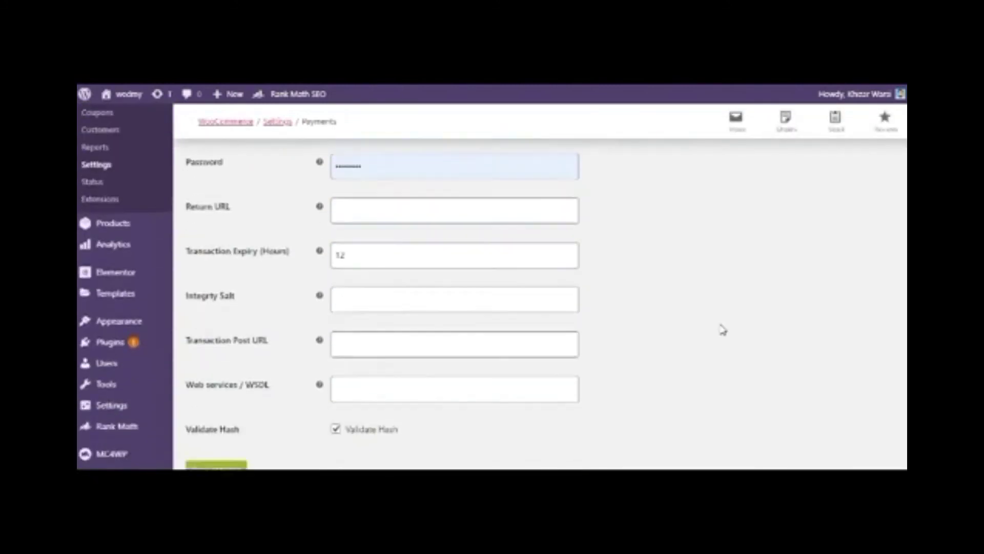
{"action": "scroll", "coordinate": [721, 330], "scroll_direction": "up", "scroll_amount": 4}
{"action": "scroll", "coordinate": [560, 362], "scroll_direction": "down", "scroll_amount": 1}
{"action": "scroll", "coordinate": [560, 362], "scroll_direction": "down", "scroll_amount": 3}
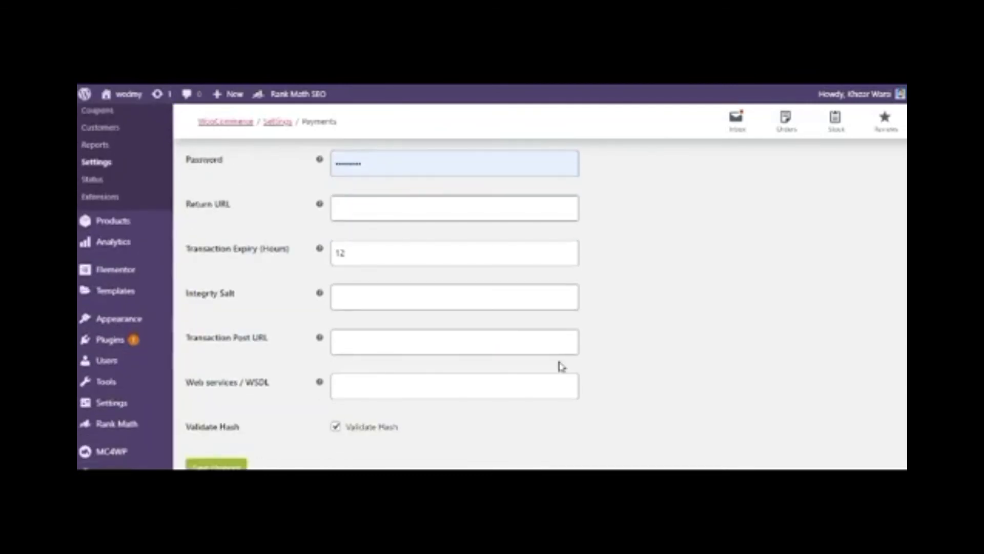
{"action": "scroll", "coordinate": [561, 366], "scroll_direction": "up", "scroll_amount": 2}
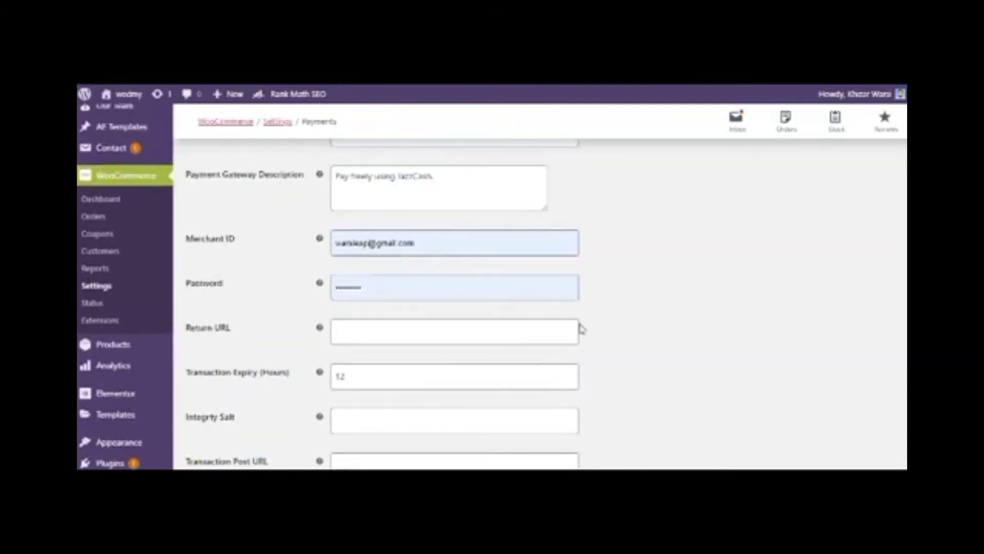
{"action": "scroll", "coordinate": [582, 329], "scroll_direction": "down", "scroll_amount": 2}
{"action": "scroll", "coordinate": [583, 330], "scroll_direction": "up", "scroll_amount": 1}
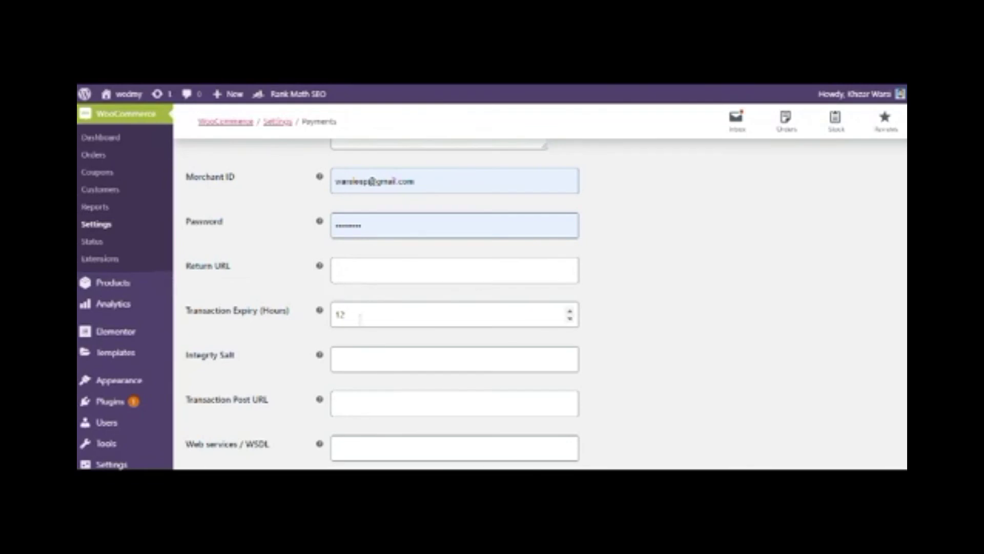
{"action": "scroll", "coordinate": [360, 319], "scroll_direction": "down", "scroll_amount": 1}
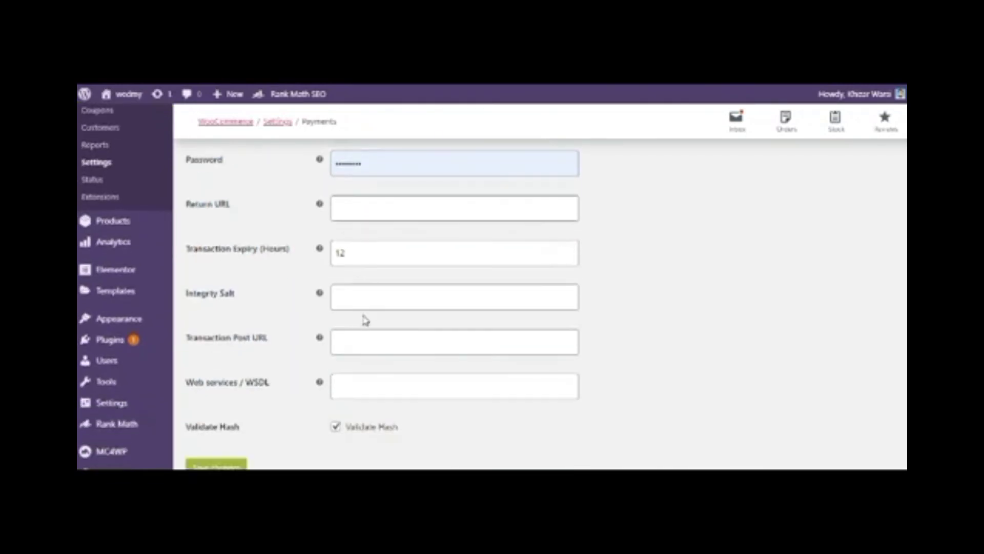
{"action": "left_click", "coordinate": [367, 310]}
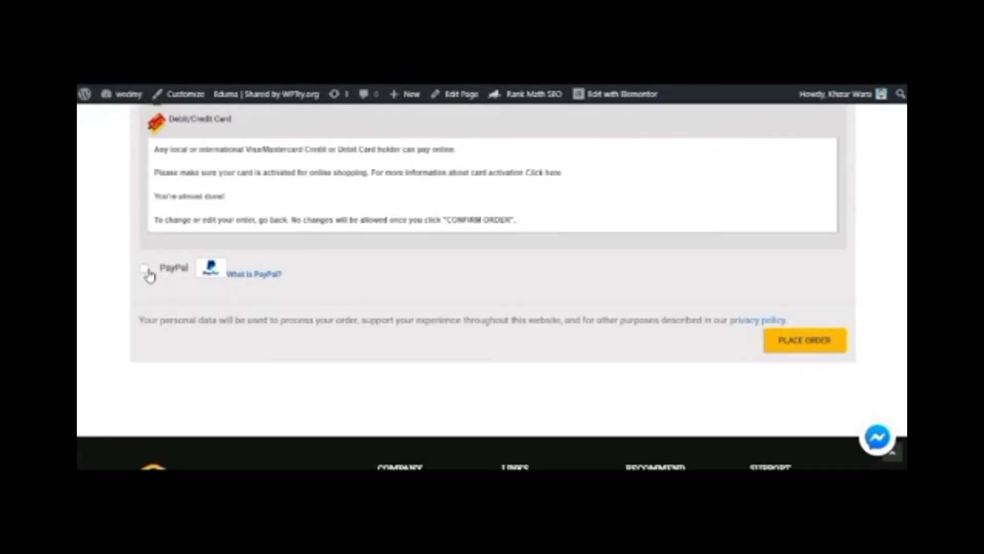
Review the store's checkout page from the Debit/Credit Card and PayPal payment options back up to the Checkout heading
{"action": "scroll", "coordinate": [147, 289], "scroll_direction": "up", "scroll_amount": 1}
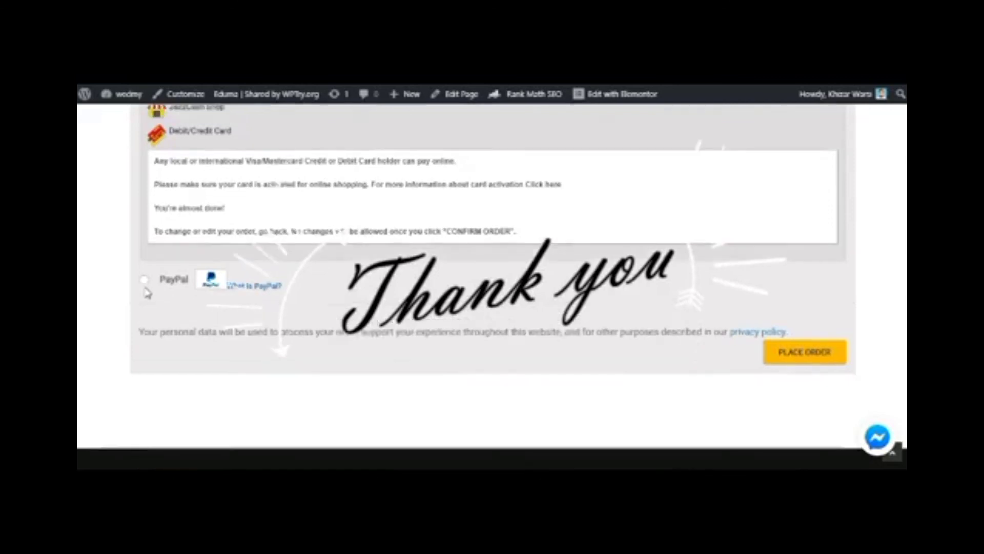
{"action": "scroll", "coordinate": [147, 294], "scroll_direction": "up", "scroll_amount": 15}
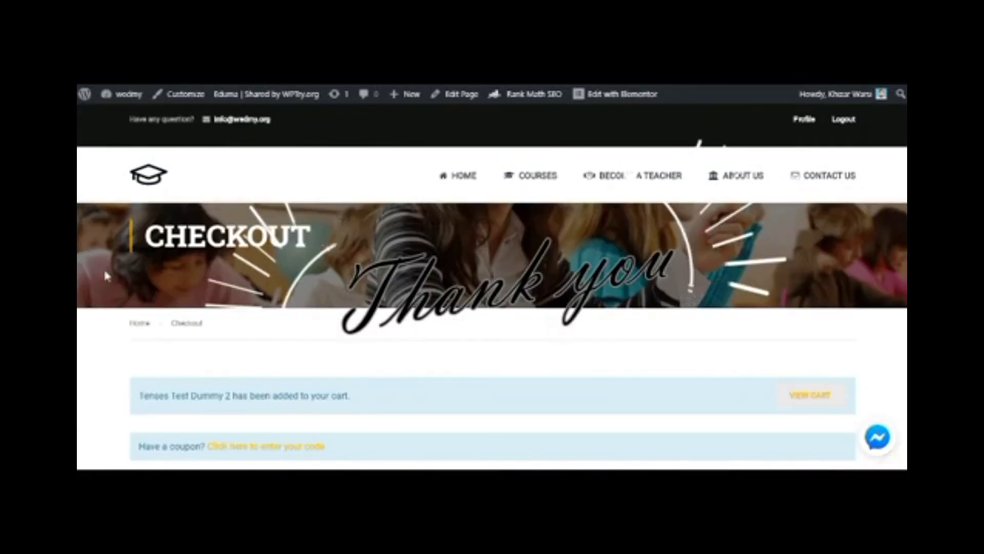